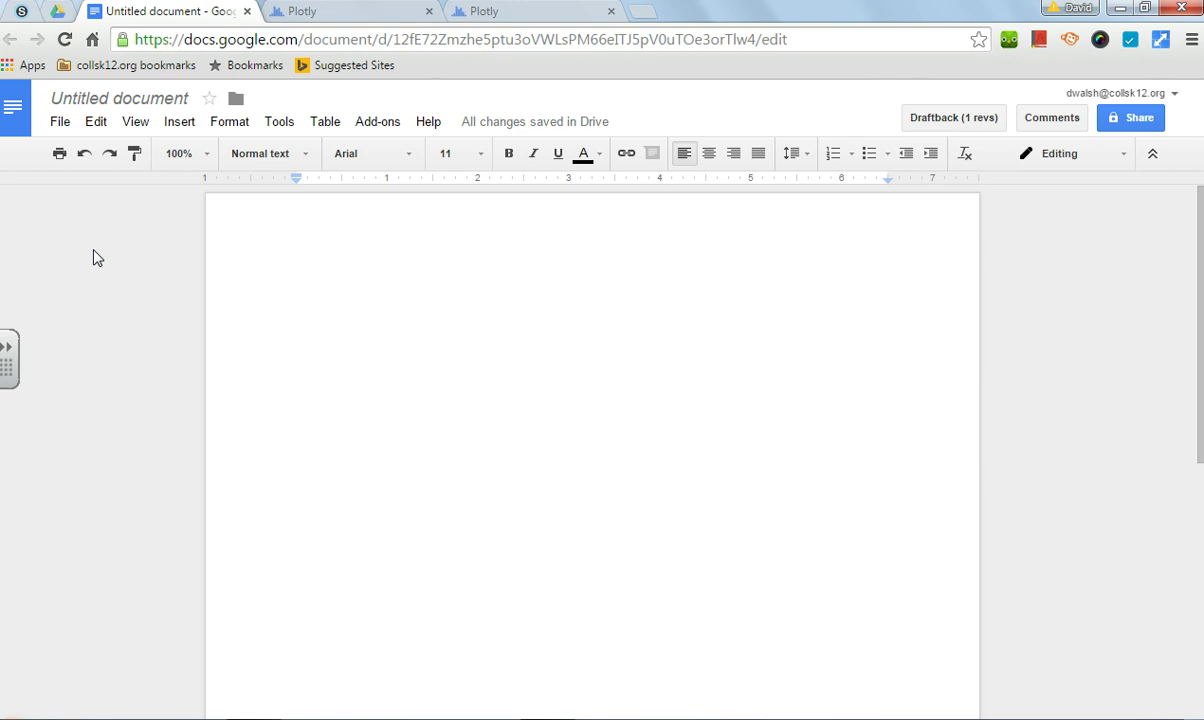
Step: Insert a table with five columns and five rows into the blank document
left_click(327, 126)
mouse_move(349, 158)
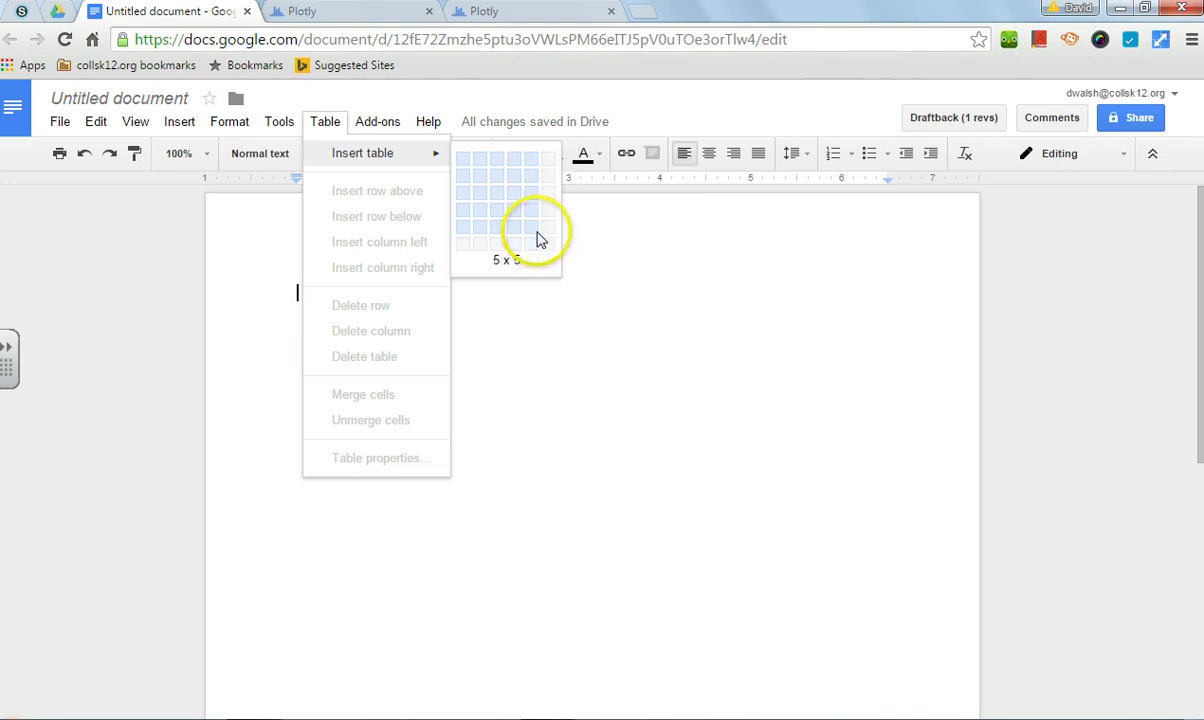
left_click(537, 236)
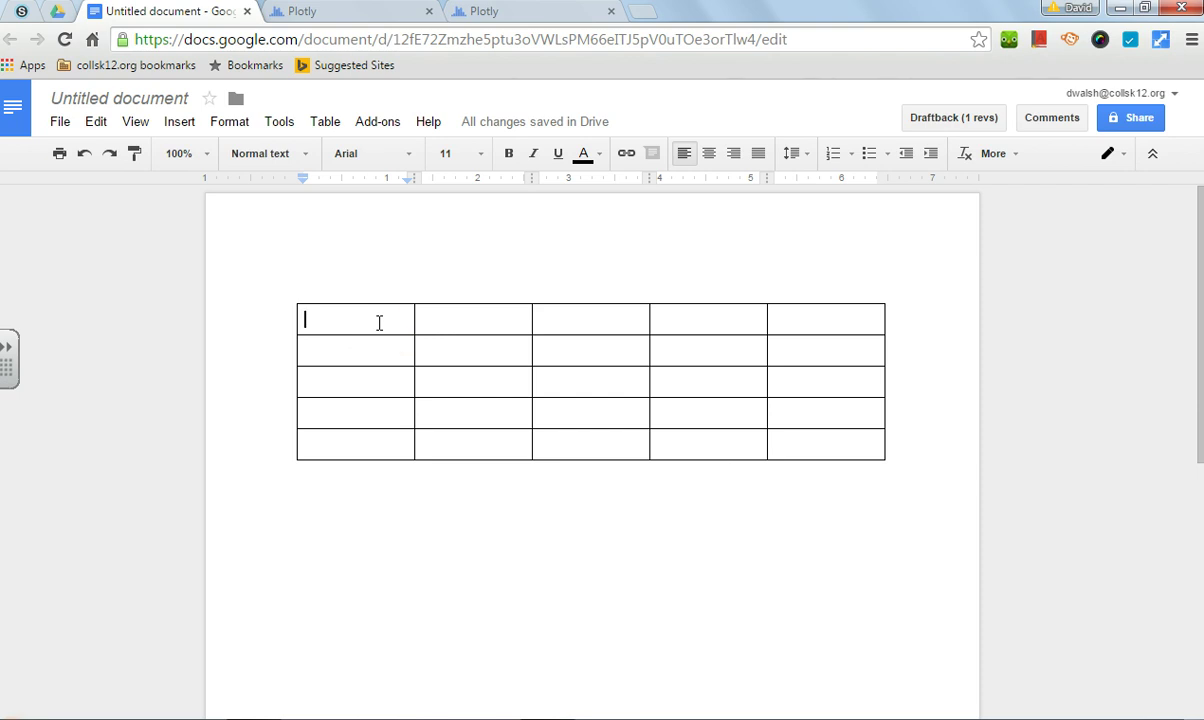
Step: Enter the header "Distance in meters" in the table's first column and "Time (s)" in the second
type("Distanc")
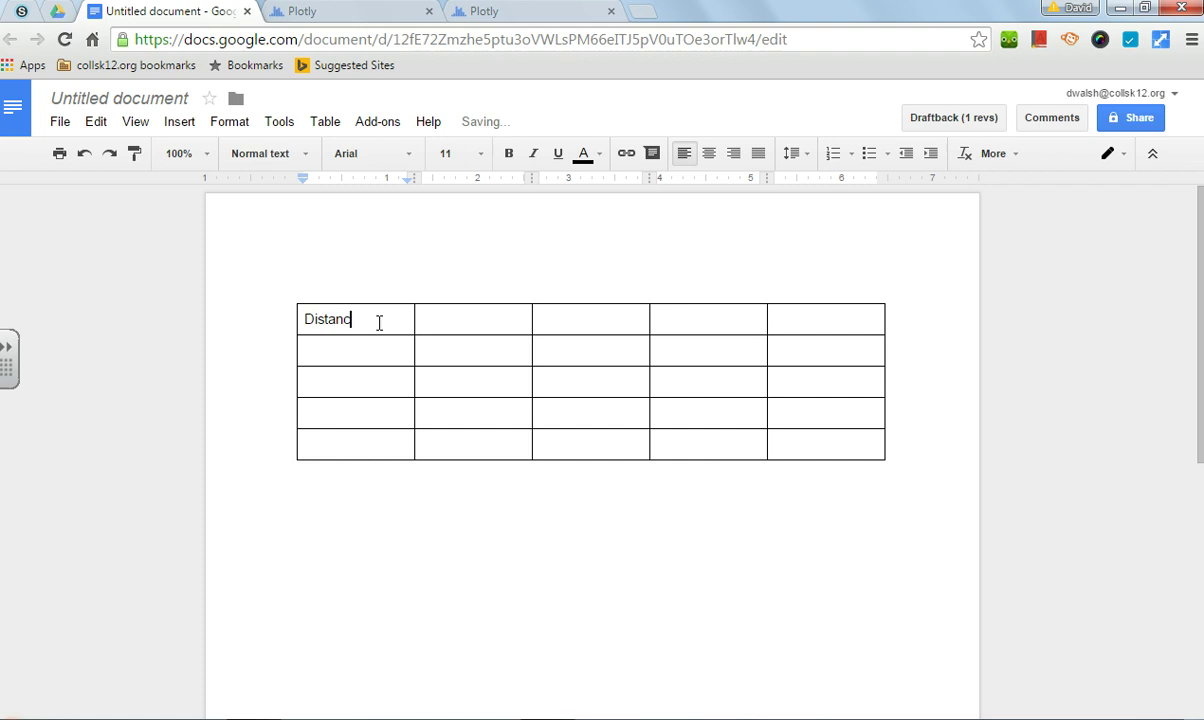
type("e in meters")
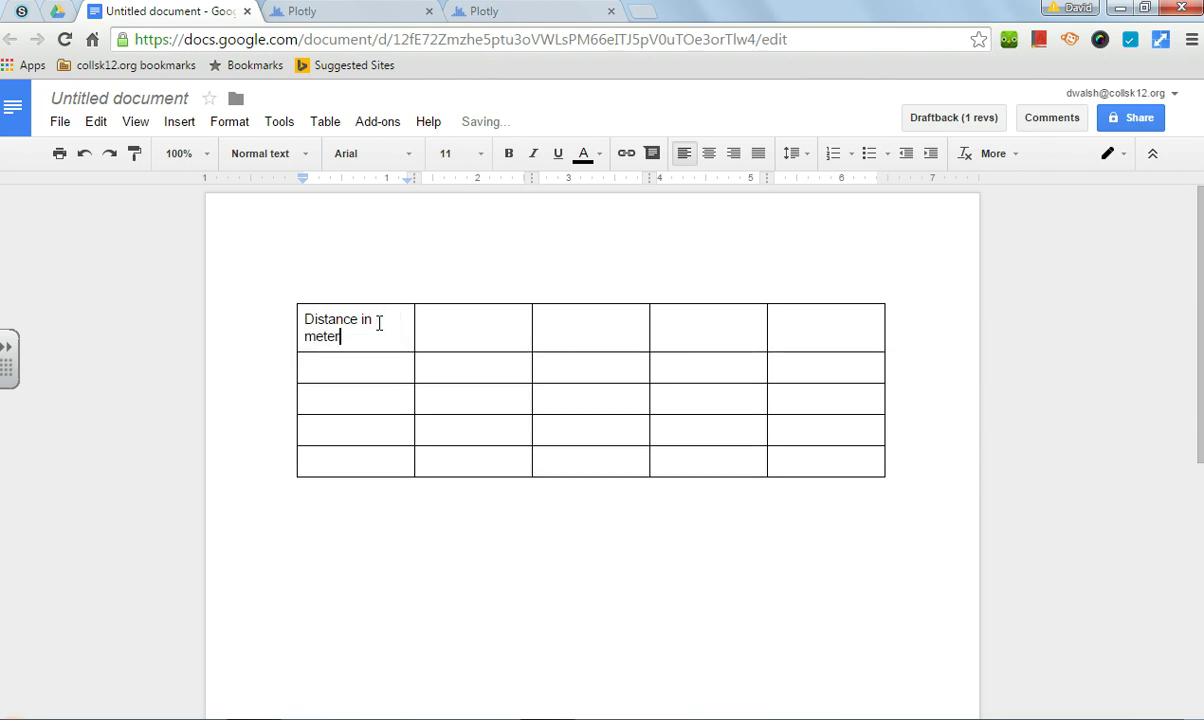
left_click(447, 328)
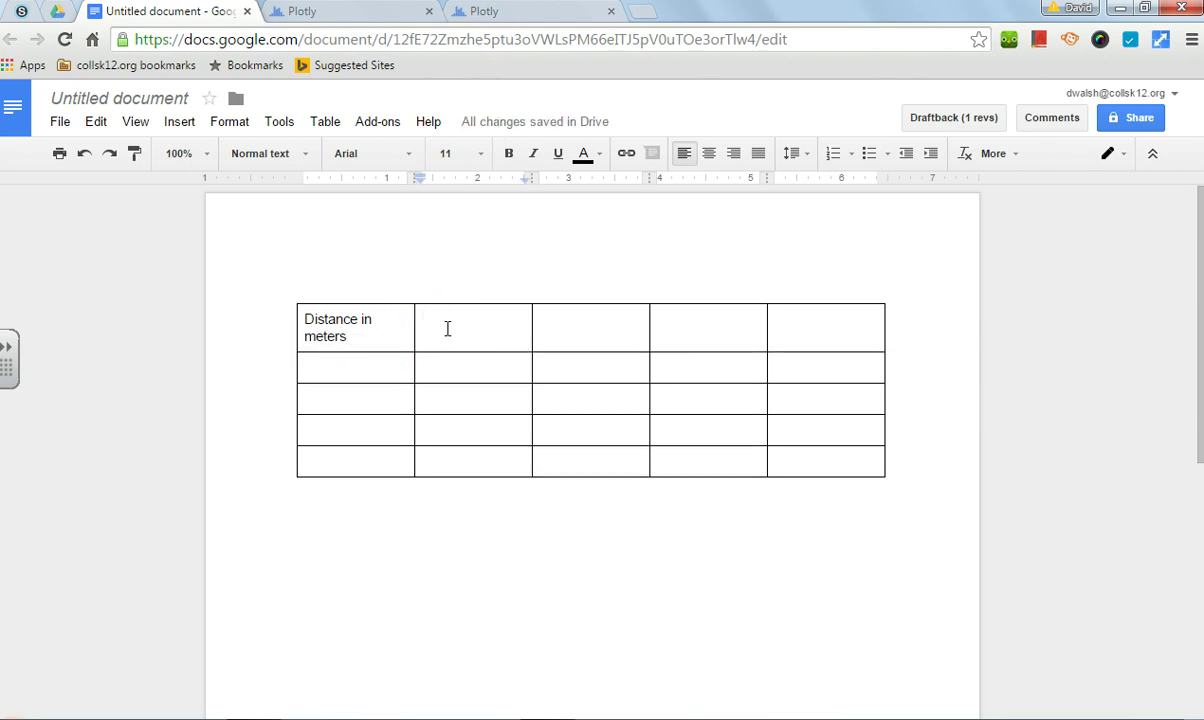
type("Time (s")
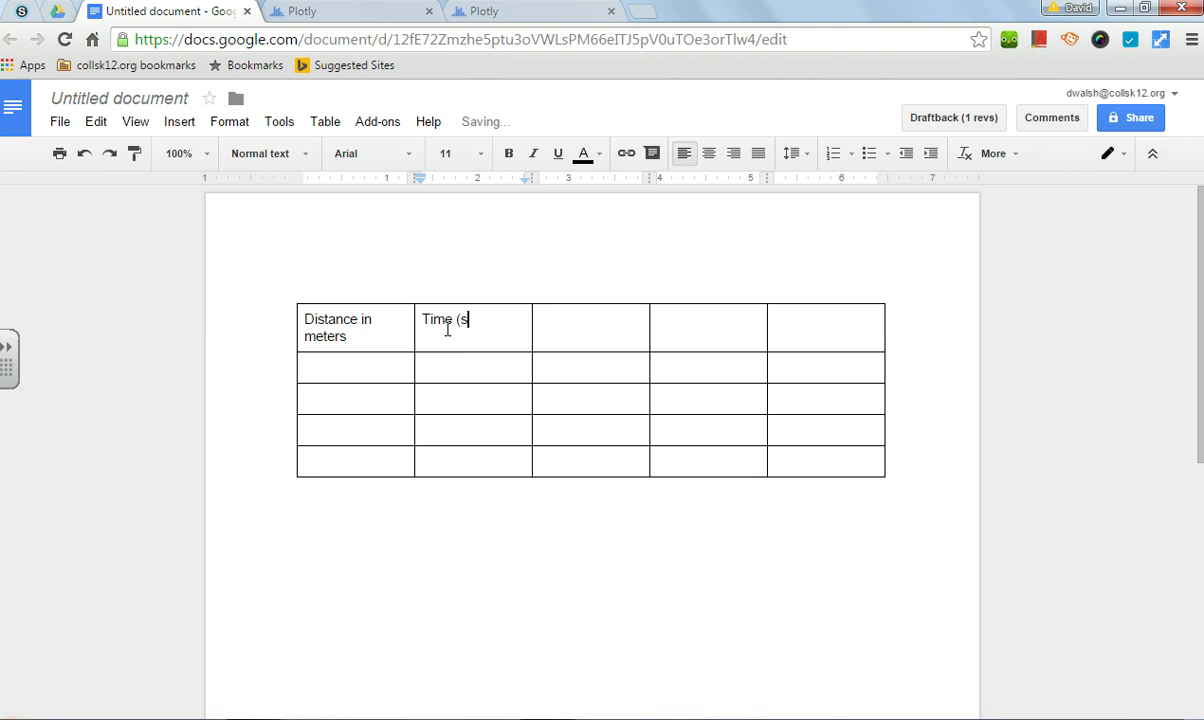
type(")")
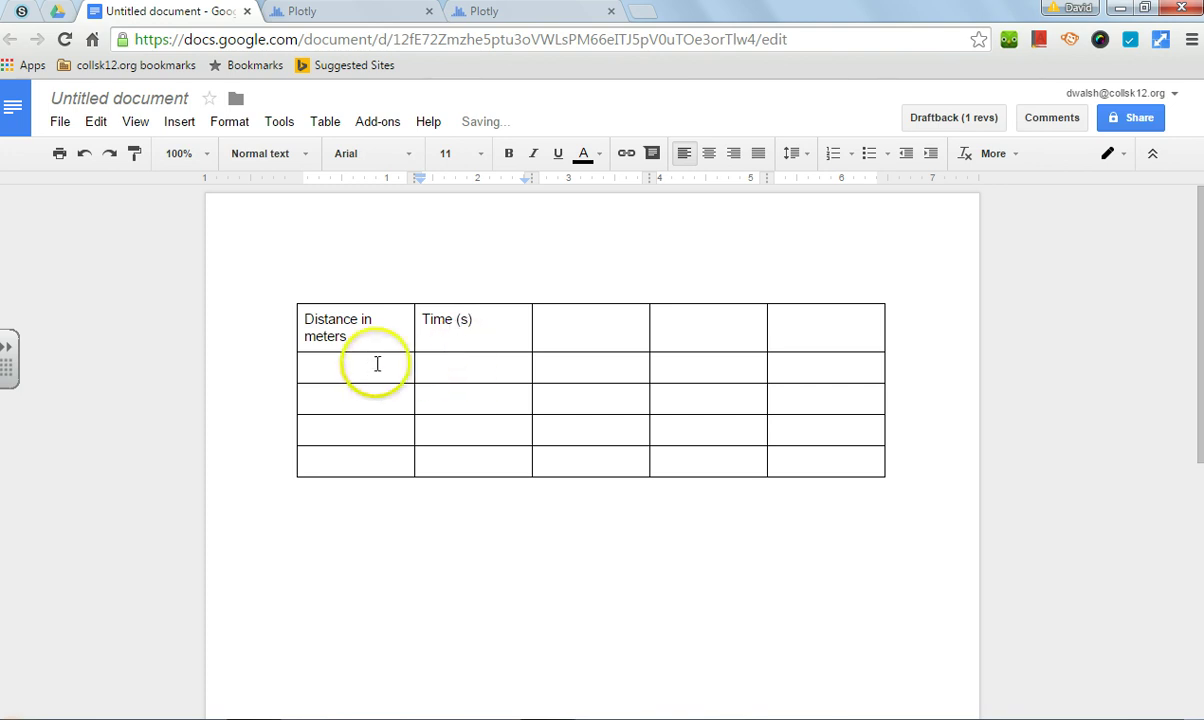
Step: Center the text of the "Distance in meters" and "Time (s)" header cells
left_click(377, 363)
left_click_drag(303, 320, 470, 322)
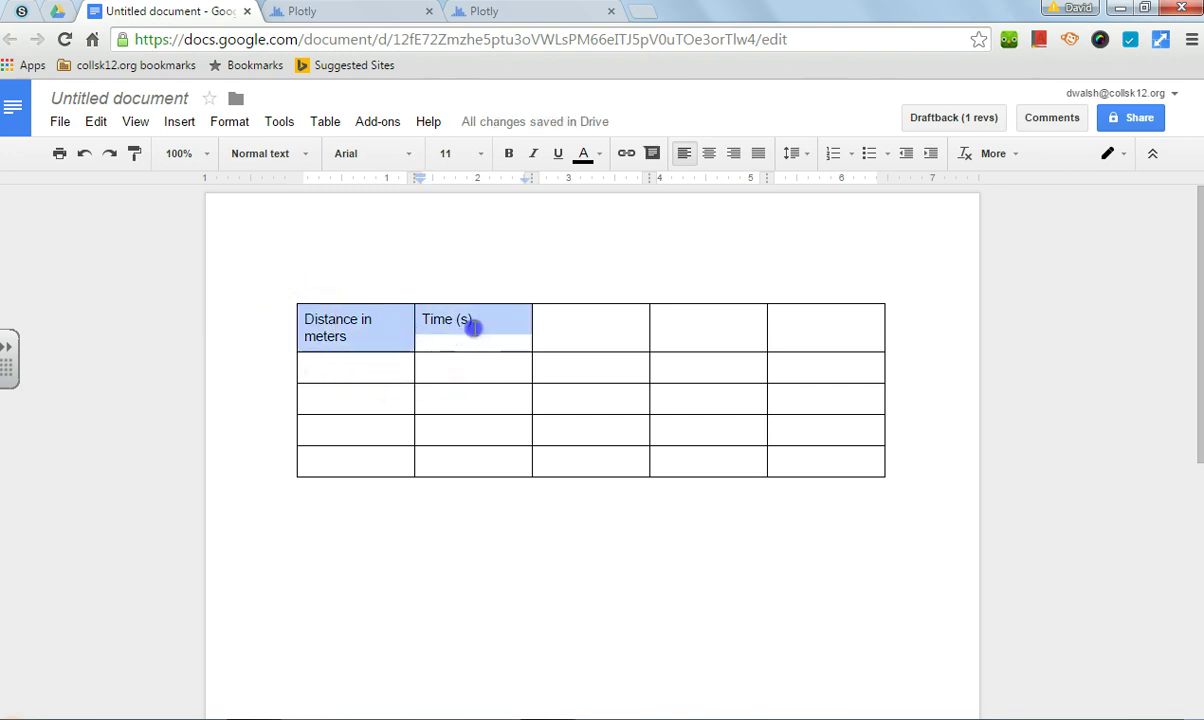
left_click(705, 155)
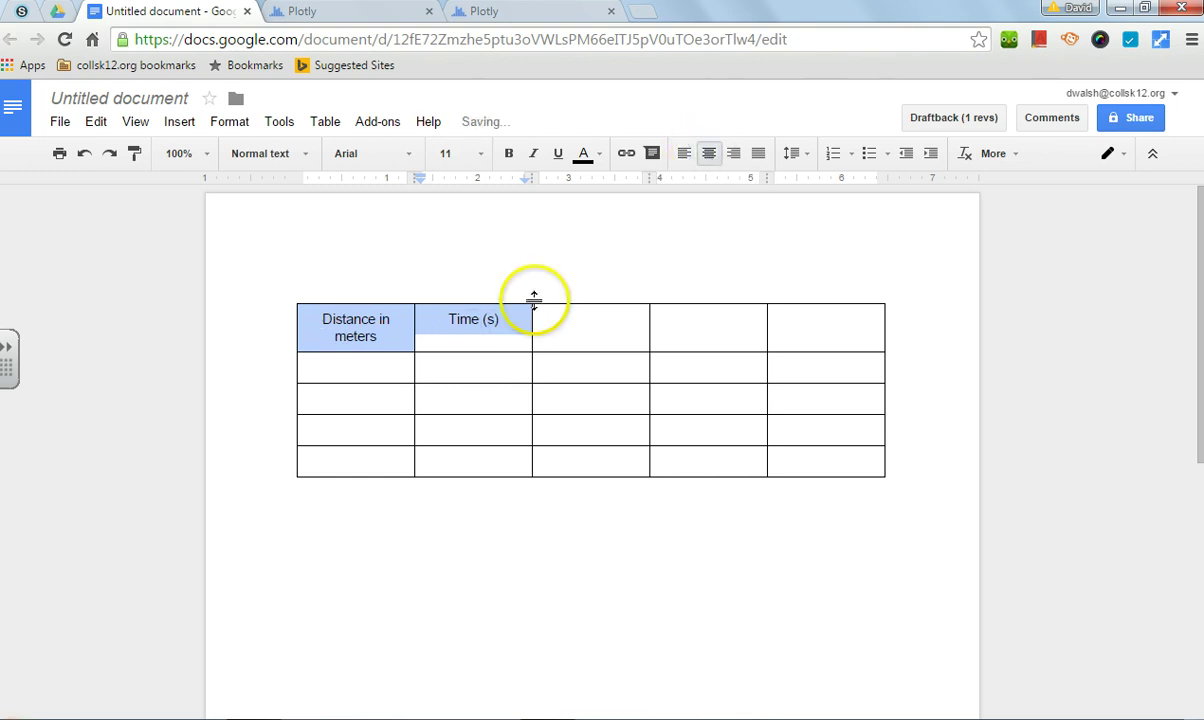
left_click(375, 348)
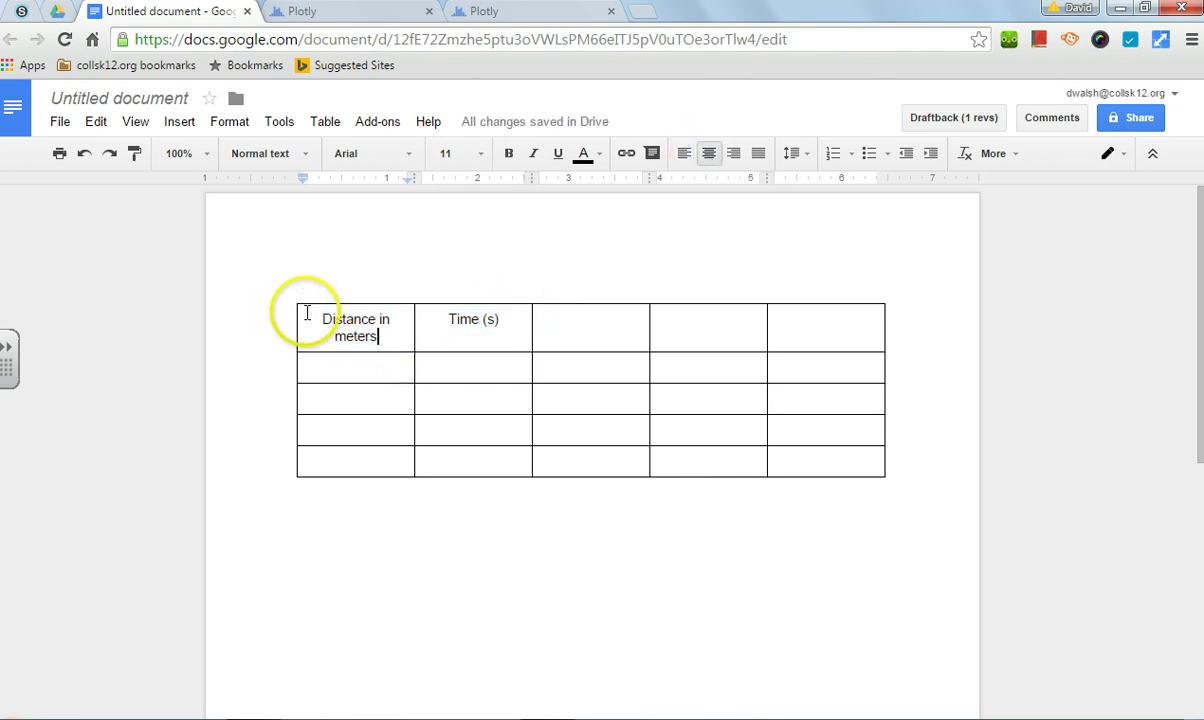
left_click_drag(304, 316, 399, 337)
Step: Add the caption "Table I: This table shows the data that was obtained during lab one." directly below the table, followed by blank space
left_click(352, 502)
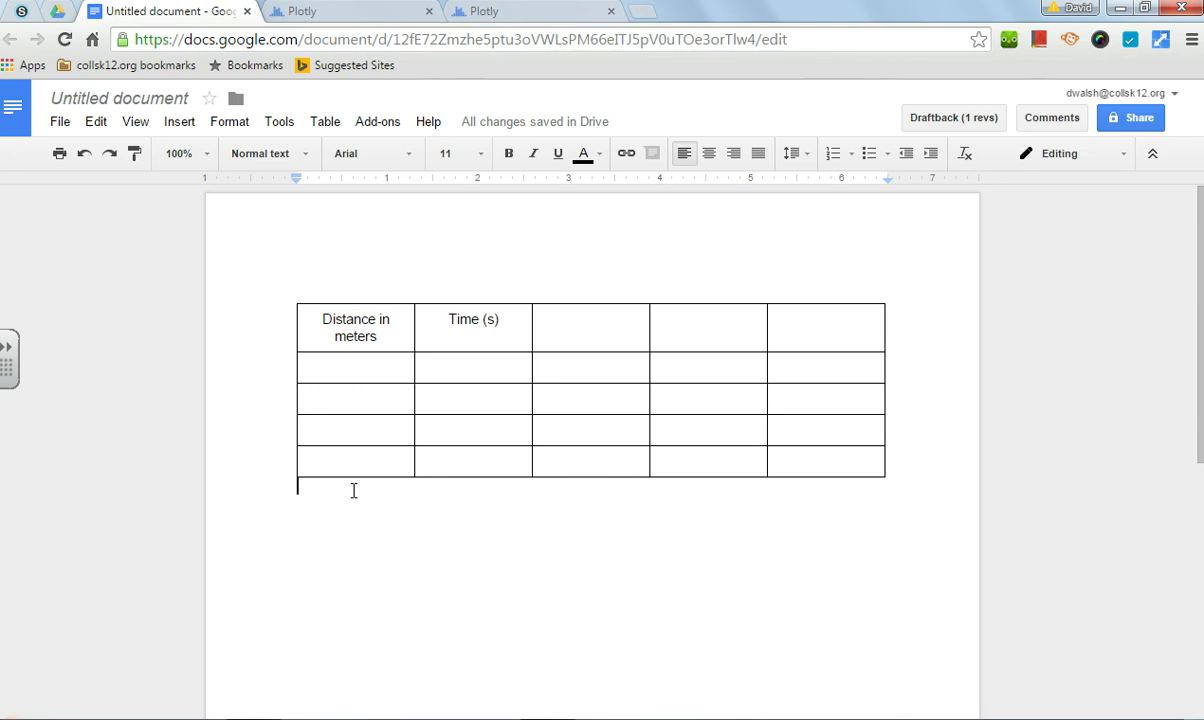
type("Table ")
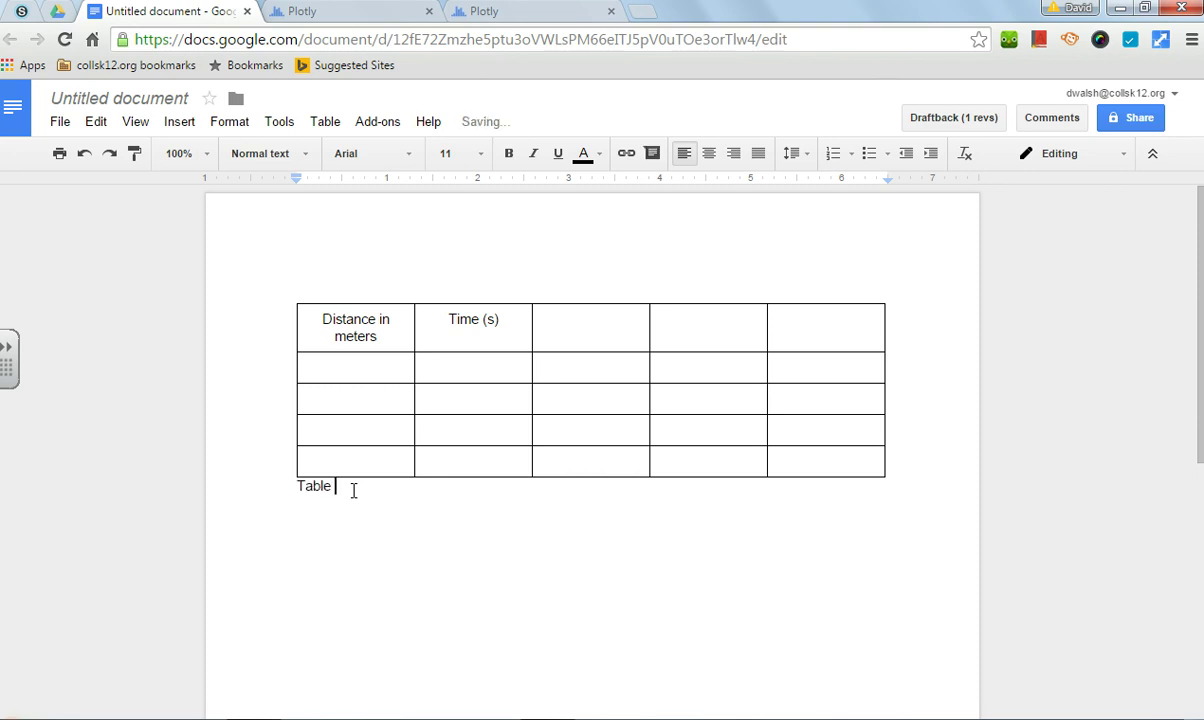
type("I")
key("BackSpace")
type(": This table shows the ")
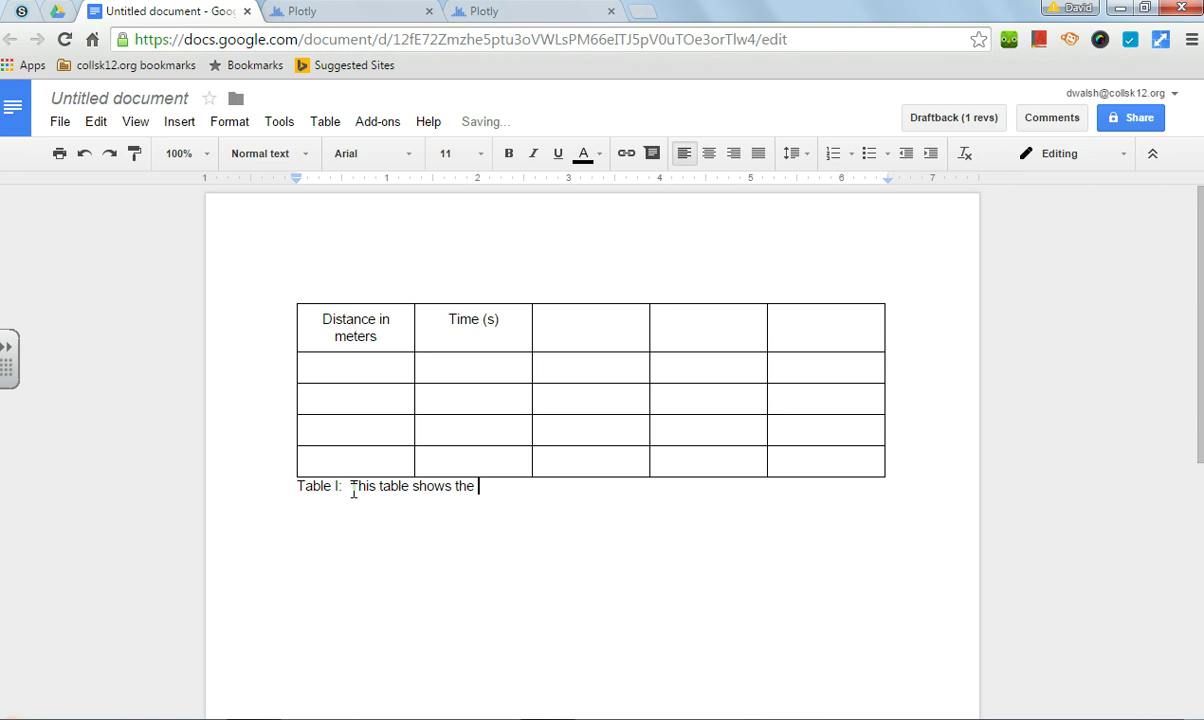
type("data that was obtai")
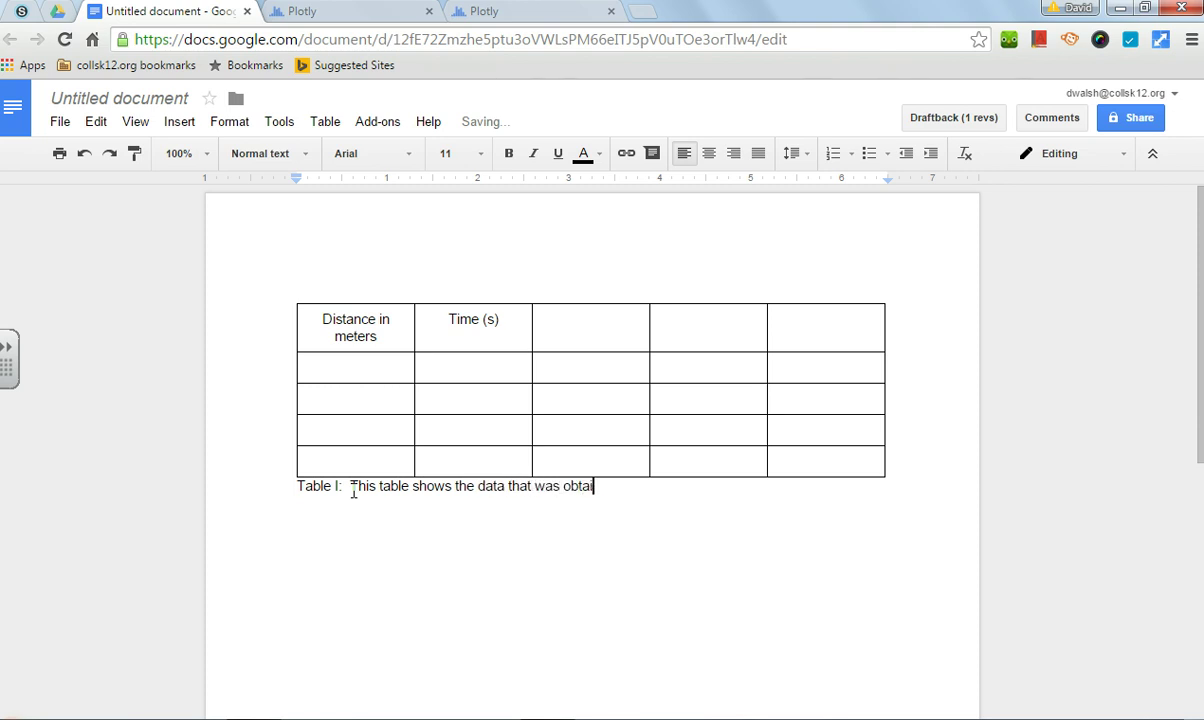
type("ned d")
key("BackSpace")
type("during lab ")
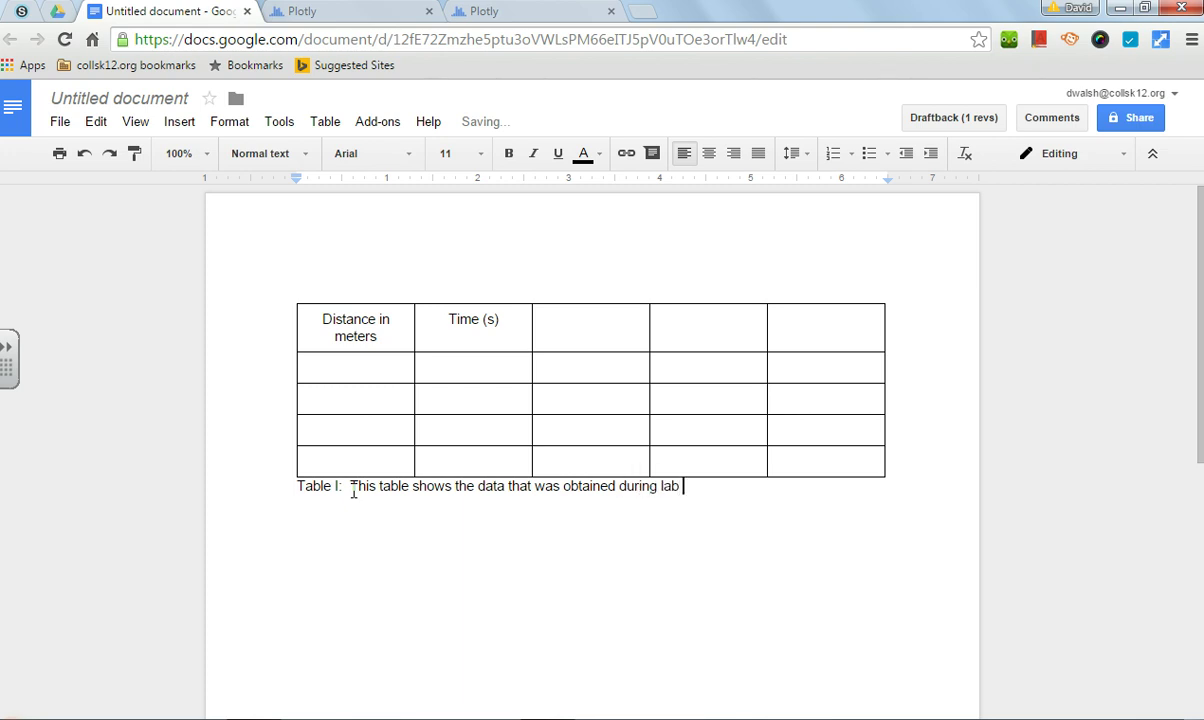
type("one.")
key("Return")
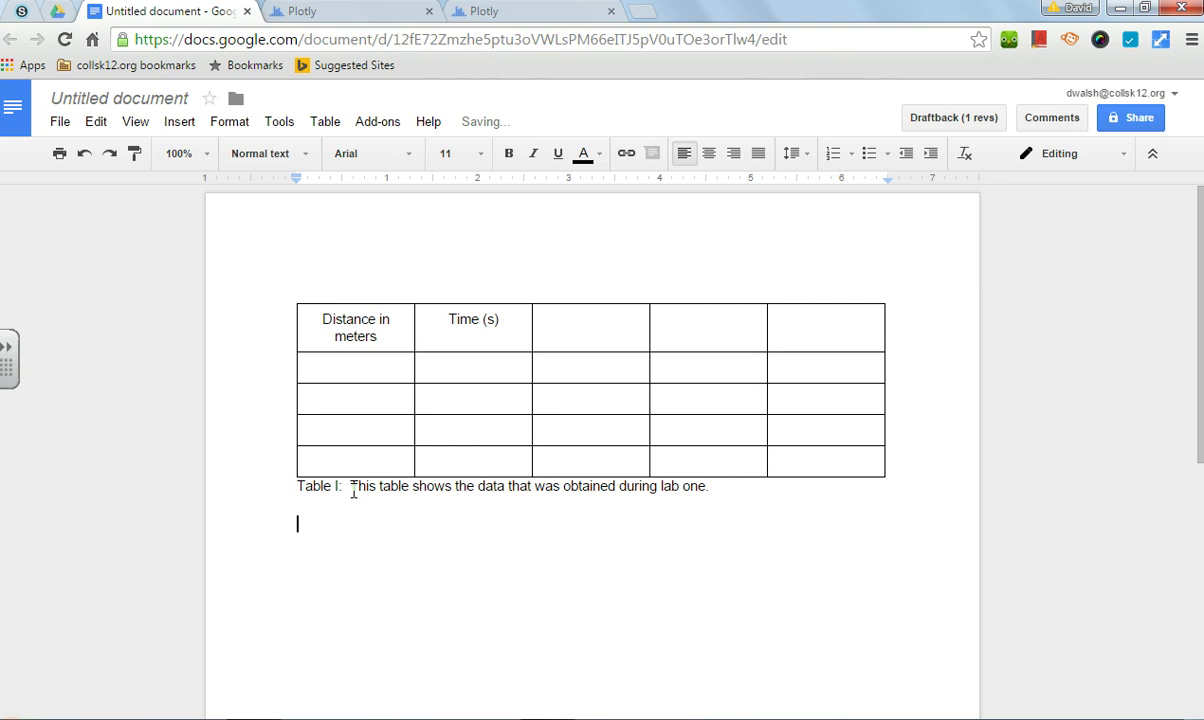
Step: Insert a second table of two columns and four rows below the caption, with placeholder text ";a;lajdf" in its first cell
left_click(325, 124)
mouse_move(344, 153)
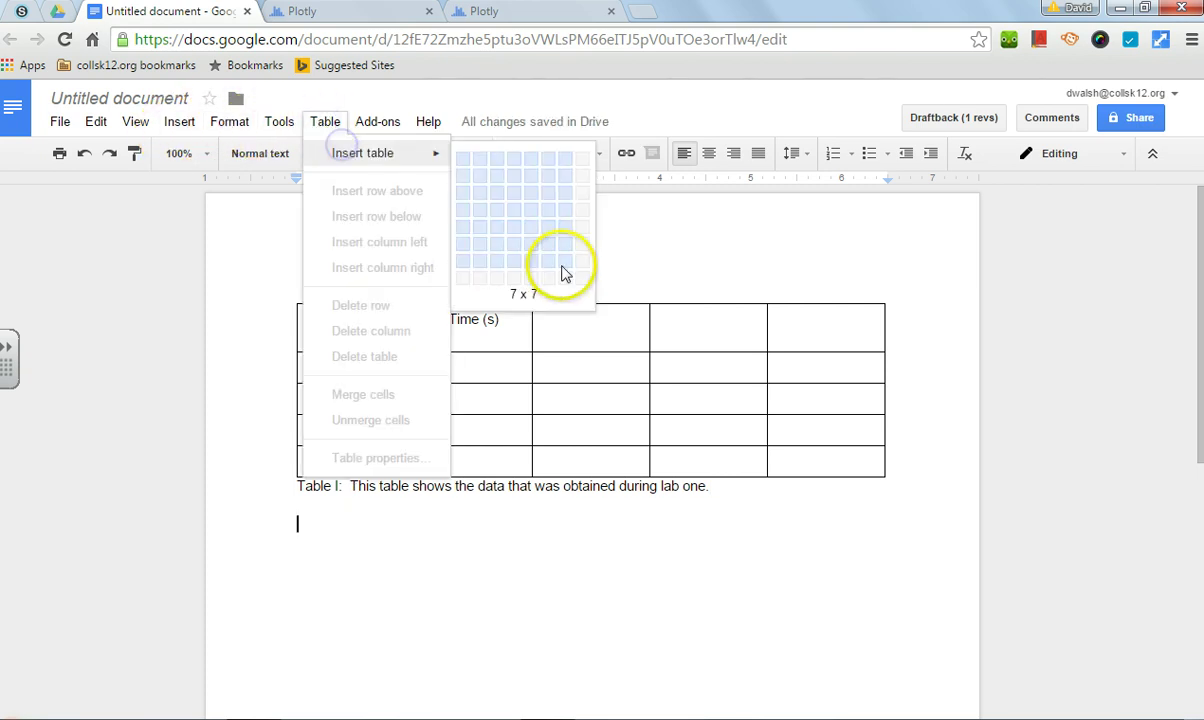
left_click(484, 214)
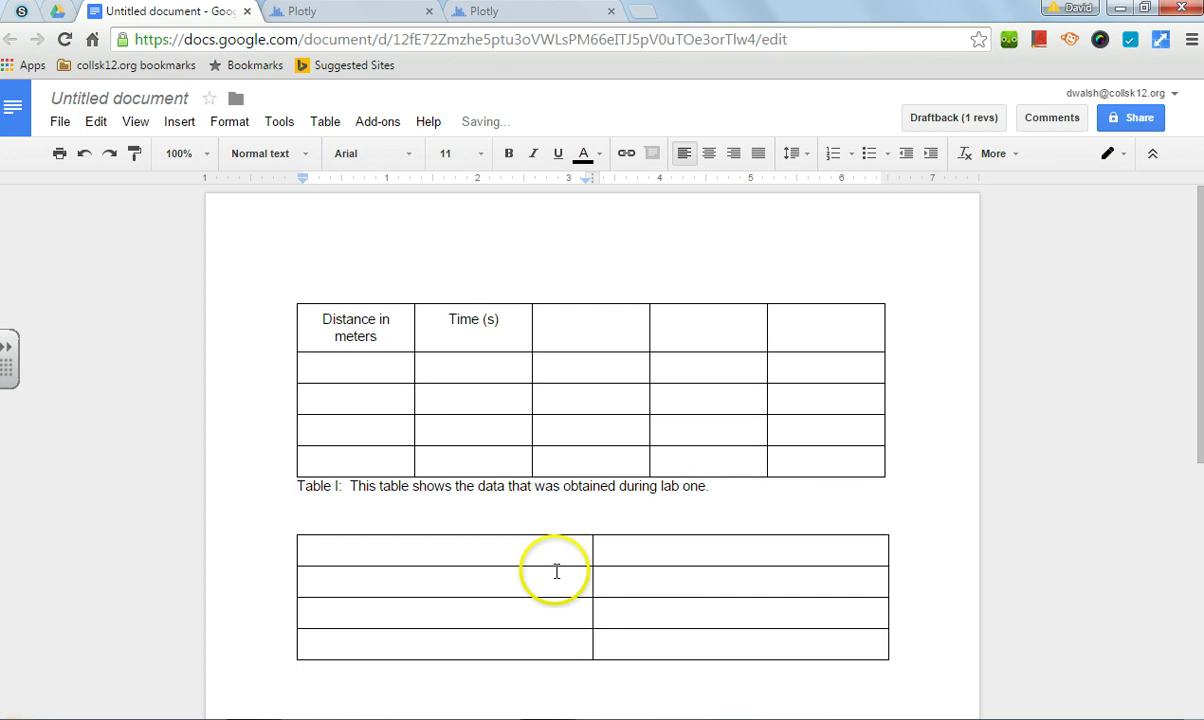
type(";alsjdf")
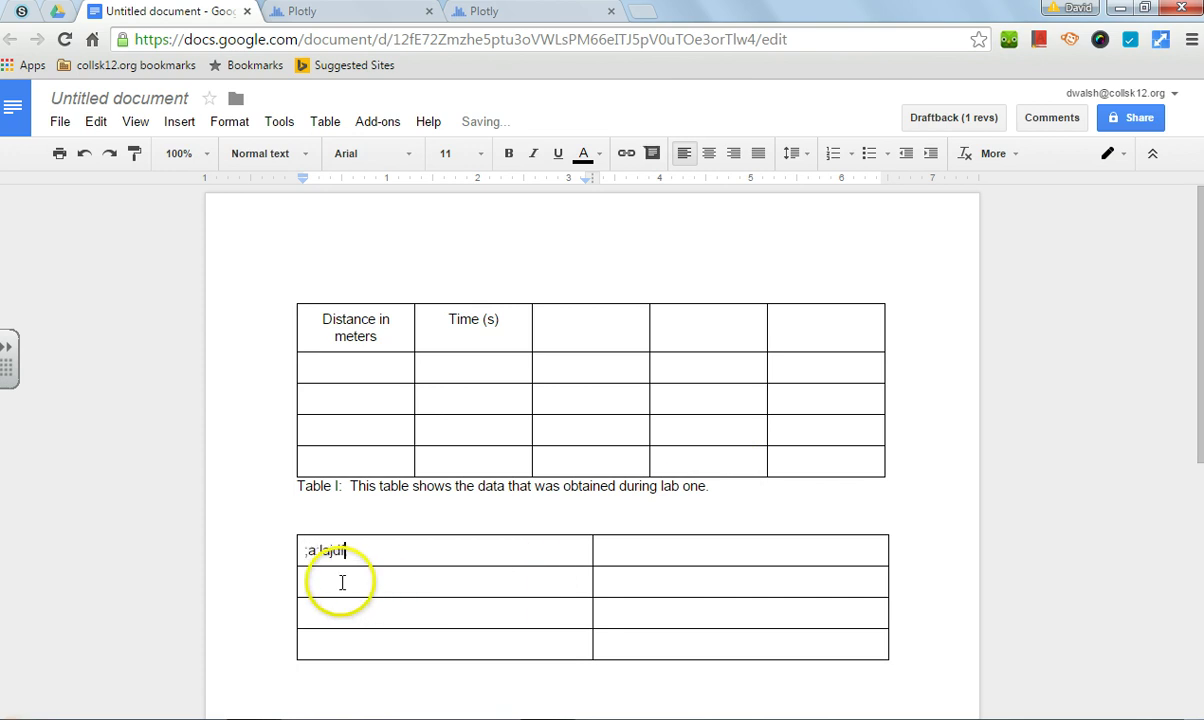
Step: Caption the second table directly underneath as Table II with the text "Results of calculations for lab 1."
left_click(309, 688)
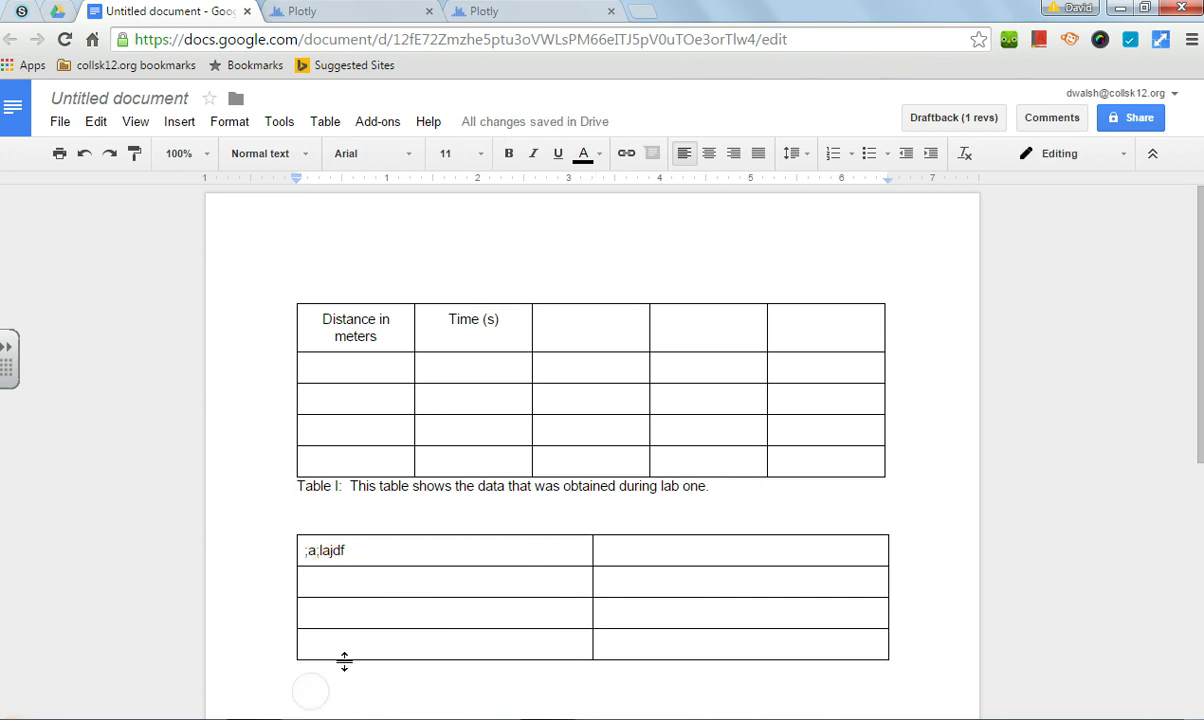
type("Table ")
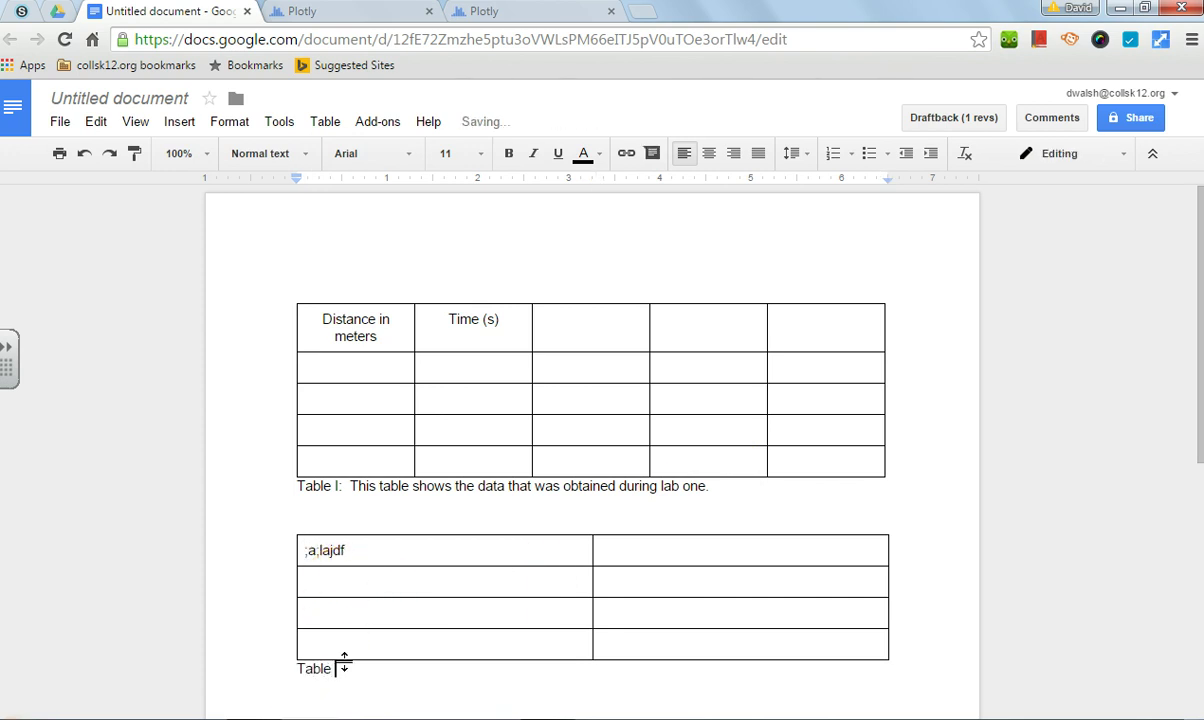
type("I")
type(" Da")
key("BackSpace")
key("BackSpace")
type("Results o")
key("BackSpace")
key("BackSpace")
type("s of calcul")
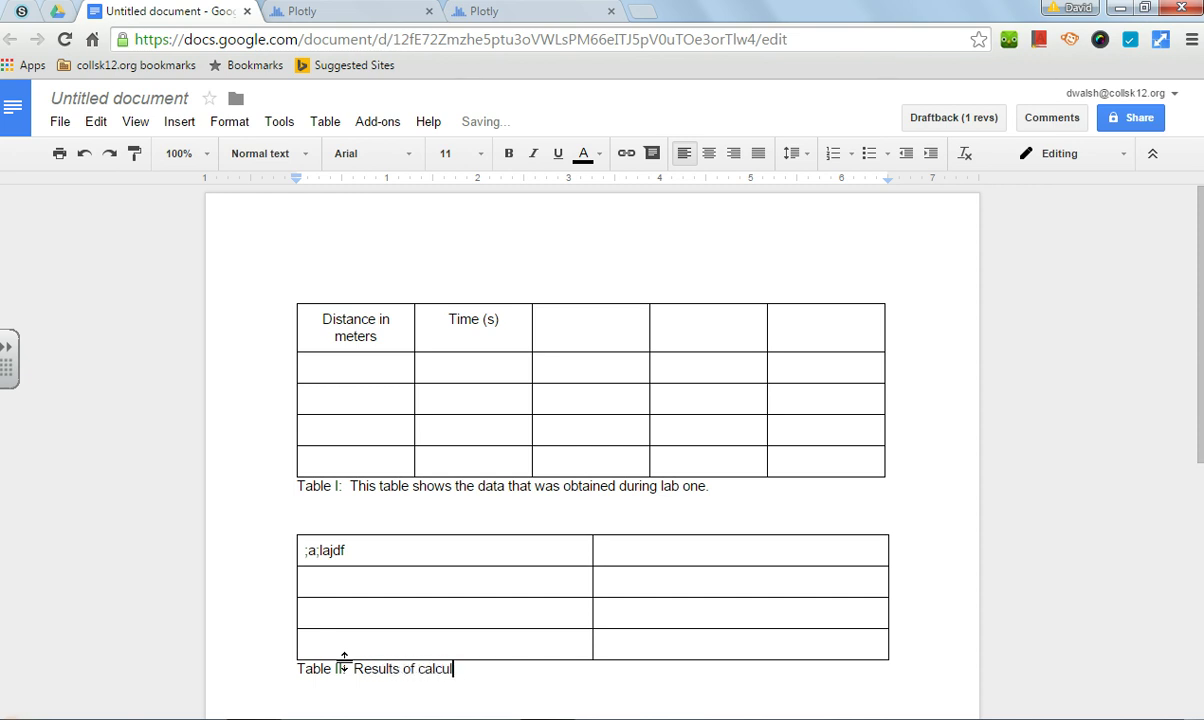
type("ations for lab 1.")
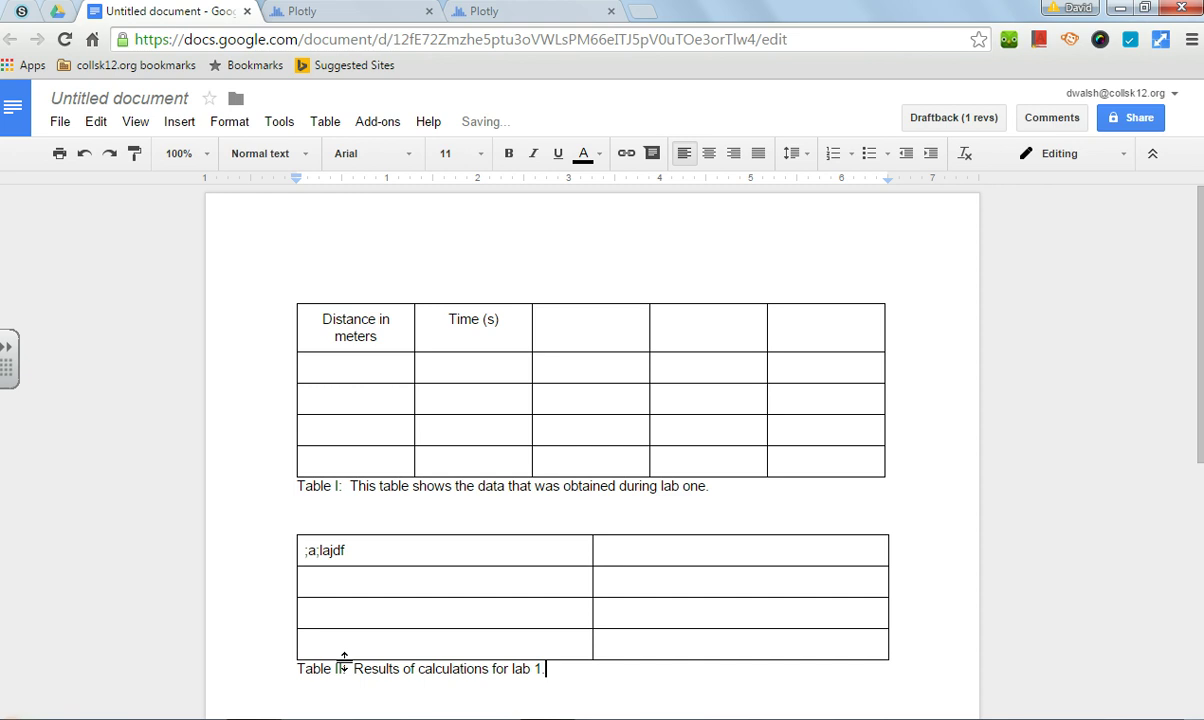